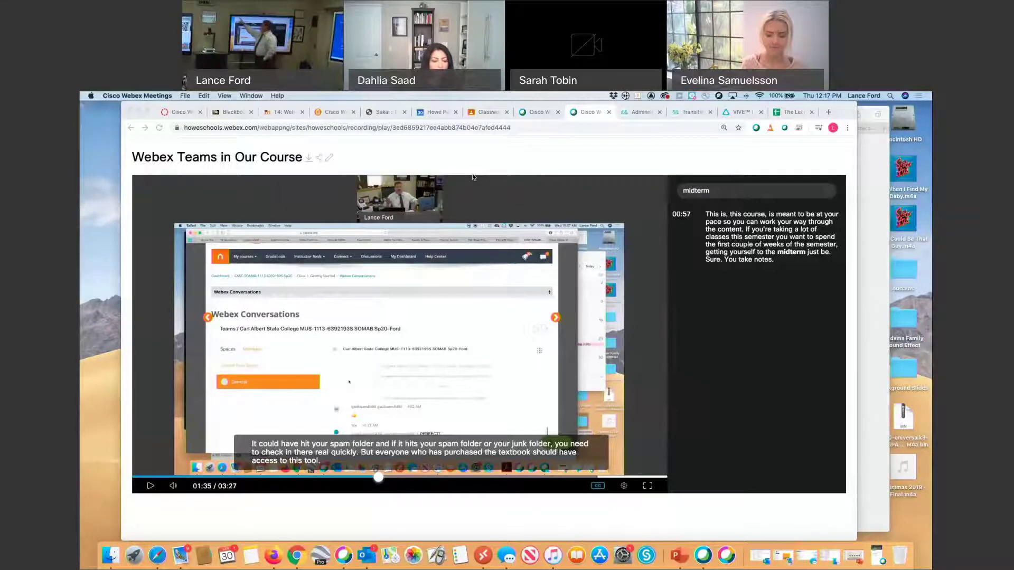
# Step: Post the link to the help article on installing the Webex Education Connector in the NIC PARTNERS space in Webex Teams
pyautogui.click(179, 113)
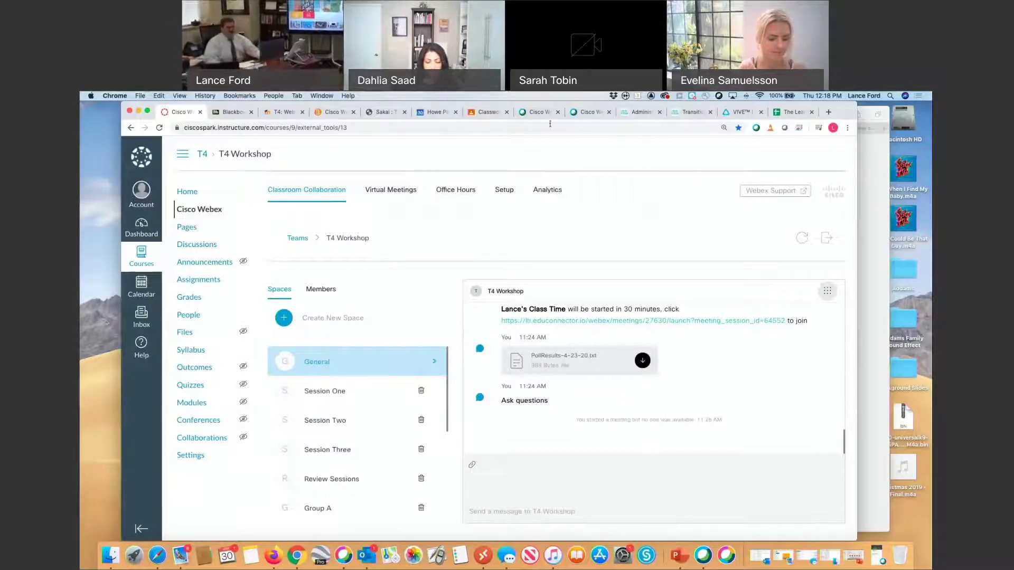
pyautogui.click(638, 114)
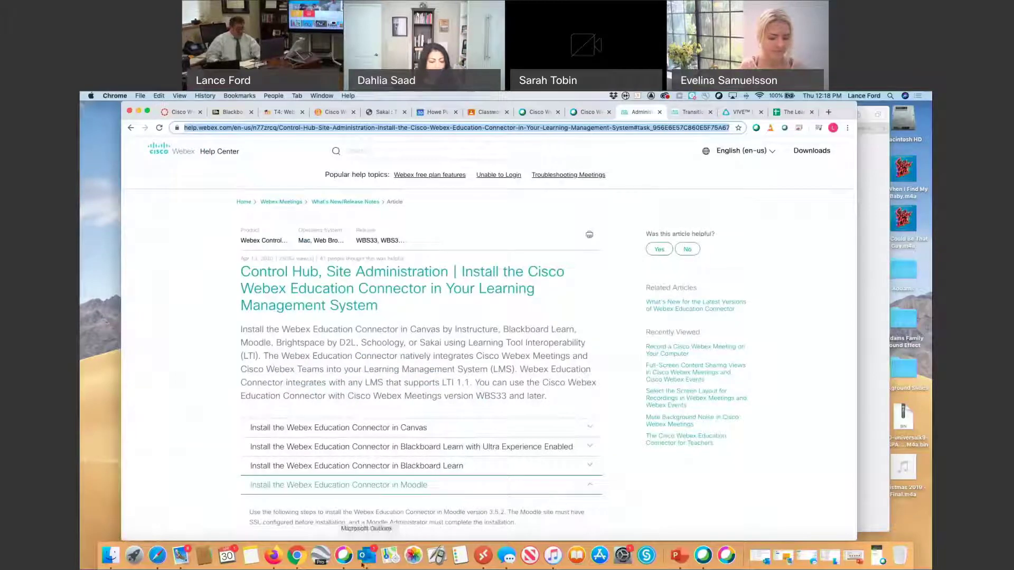
pyautogui.rightClick(346, 557)
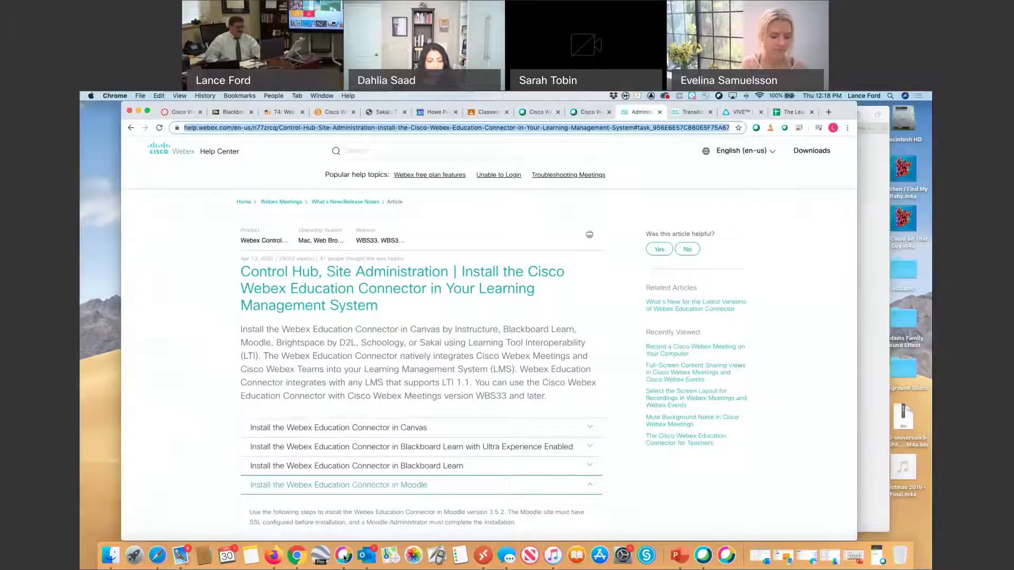
pyautogui.click(370, 481)
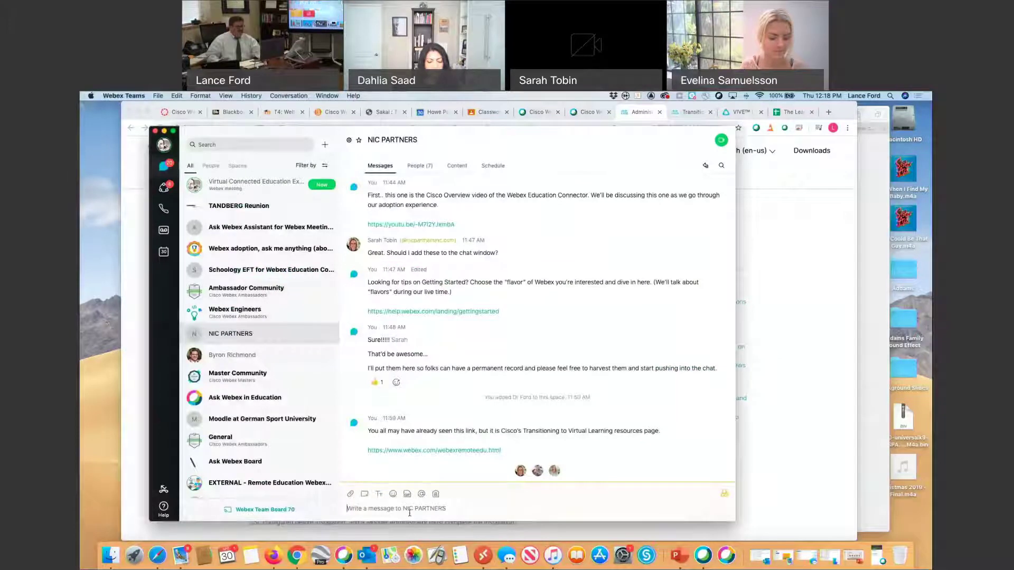
pyautogui.write('https://help.webex.com/en-us/n77zrcq/Control-Hub-Site-Administration-Install-the-Cisco-Webex-Education-Connector-in-Your-Learning-Management-System#task_956E6E57C860E5F75A67F34E77C34235')
pyautogui.press('Return')
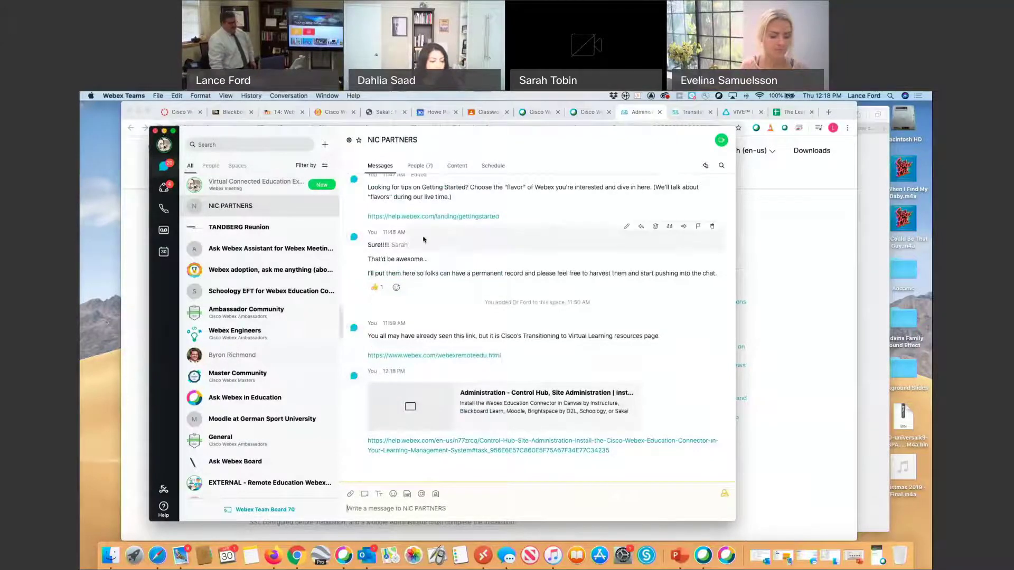
# Step: Look back through the earlier messages and shared resources in the NIC PARTNERS space
pyautogui.scroll(5, 455, 240)
pyautogui.scroll(10, 455, 240)
pyautogui.scroll(-8, 454, 240)
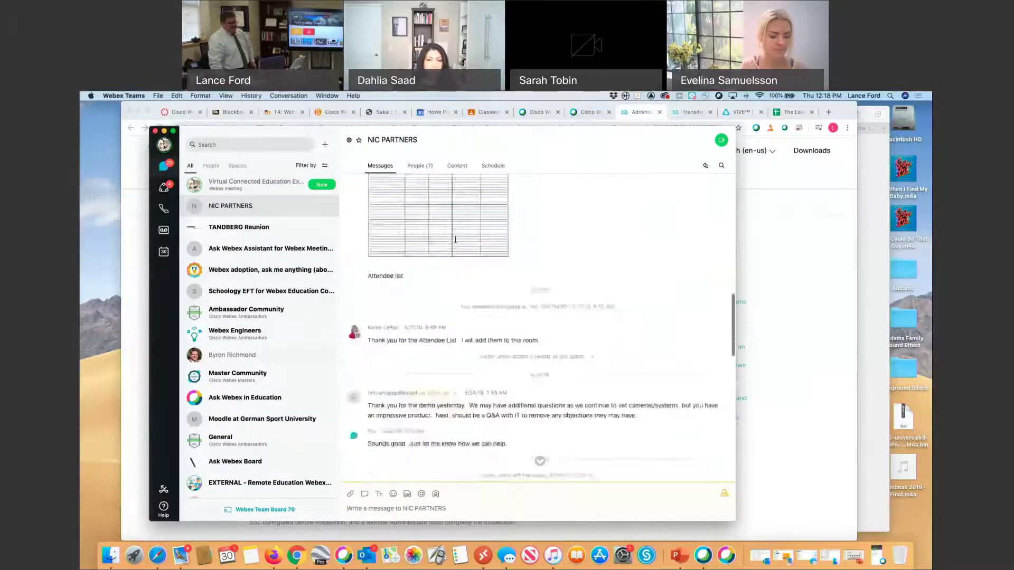
pyautogui.scroll(-2, 455, 239)
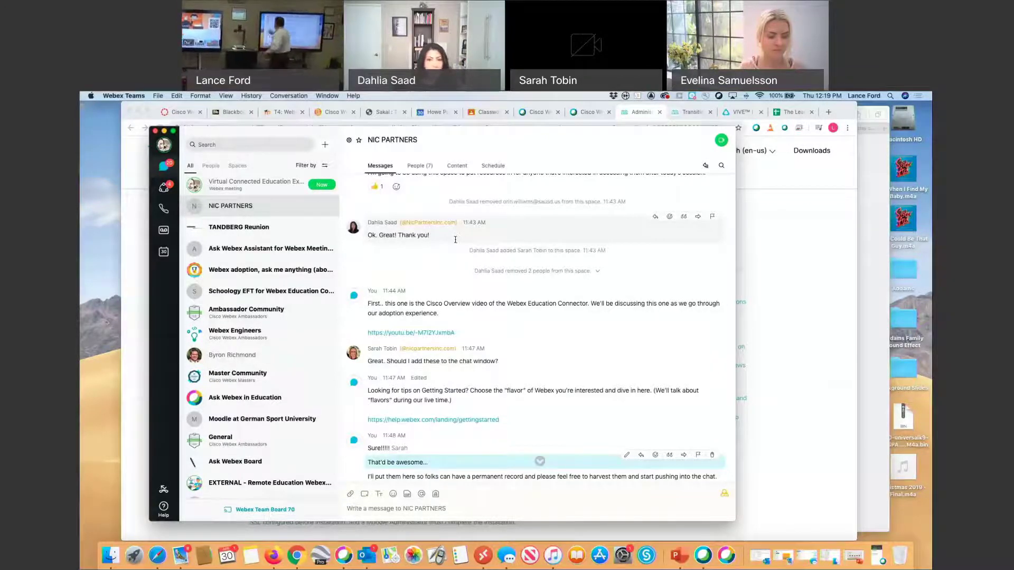
# Step: Switch to Chrome and review the T4 Workshop course's Webex Setup options, including Webex Meetings Attendance Grading and the Reminder Bot
pyautogui.click(140, 268)
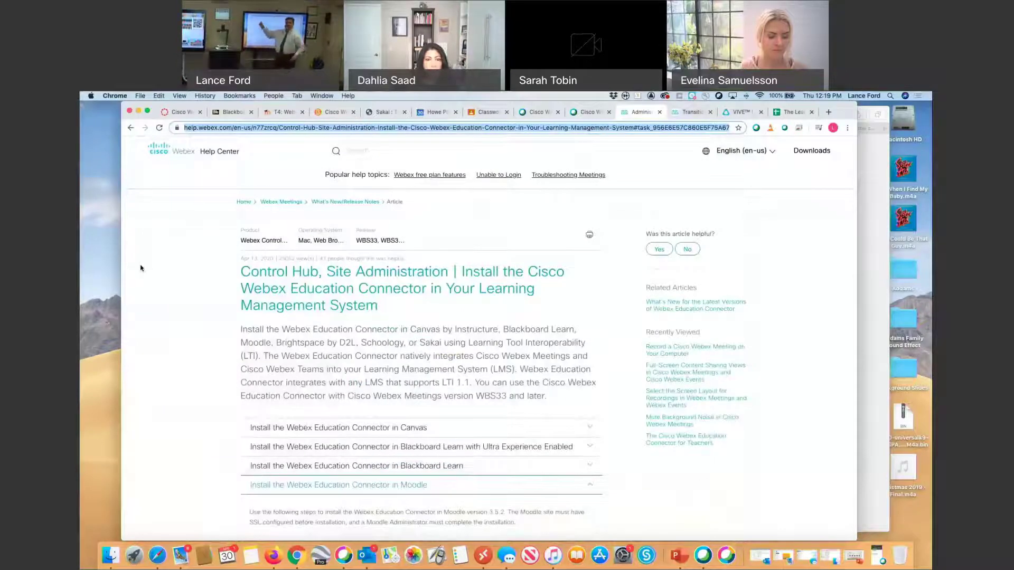
pyautogui.click(178, 111)
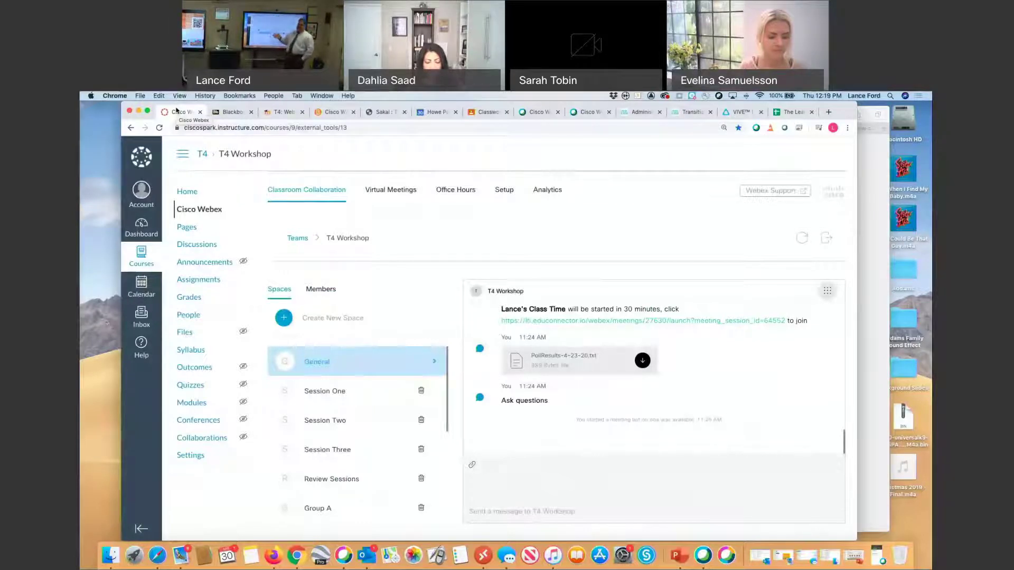
pyautogui.click(504, 191)
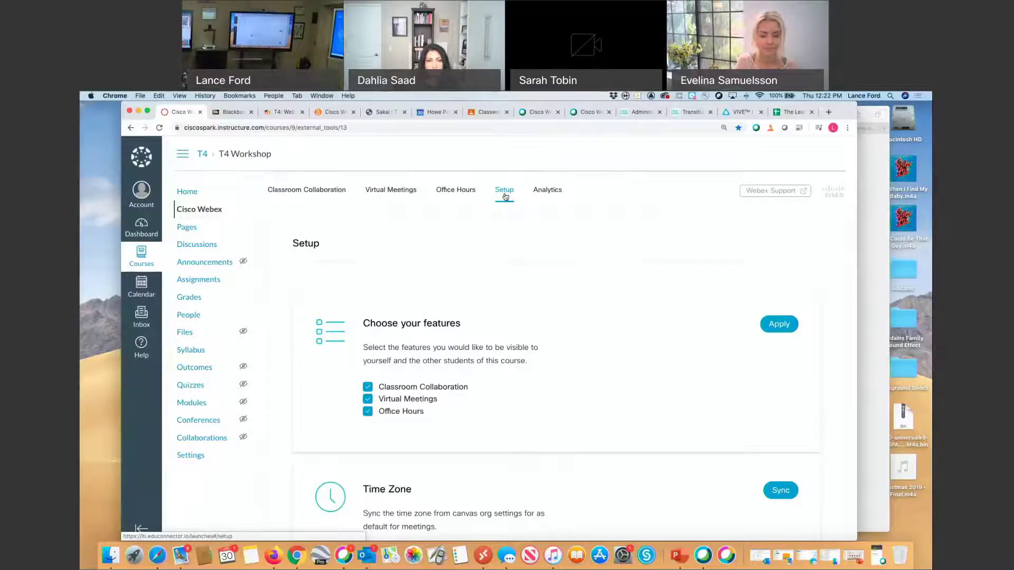
pyautogui.scroll(-10, 557, 324)
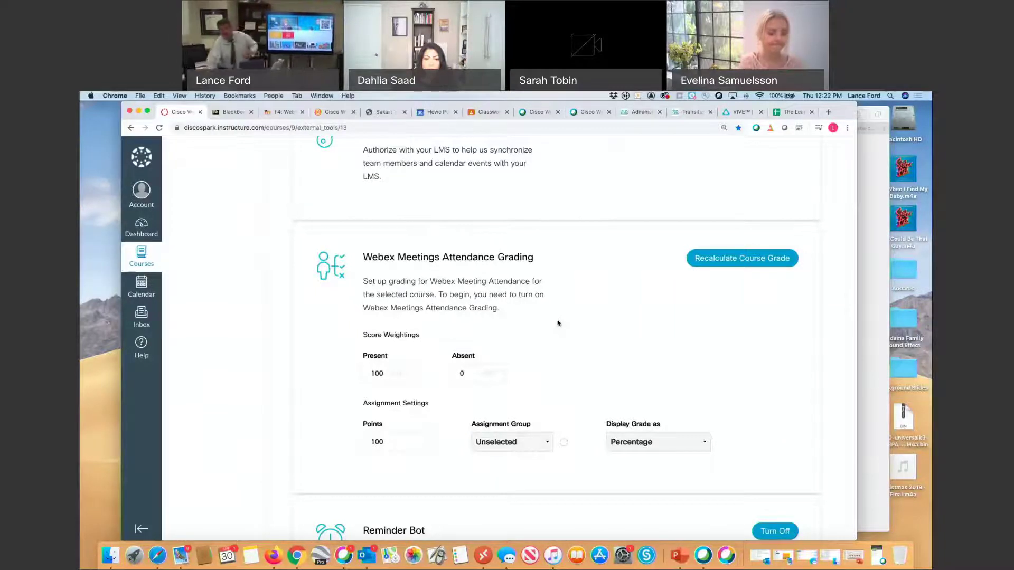
pyautogui.scroll(-5, 562, 322)
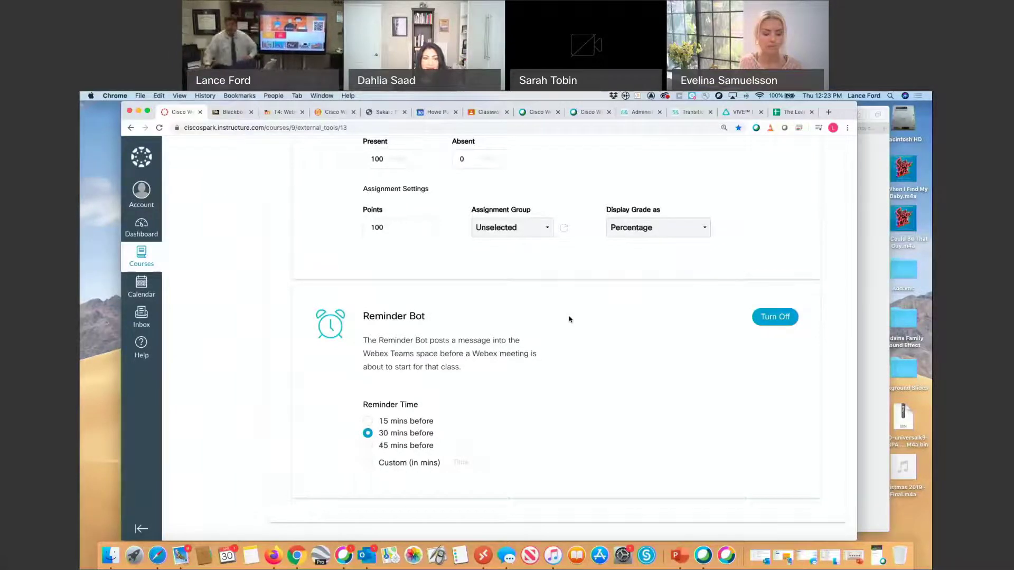
pyautogui.scroll(15, 570, 319)
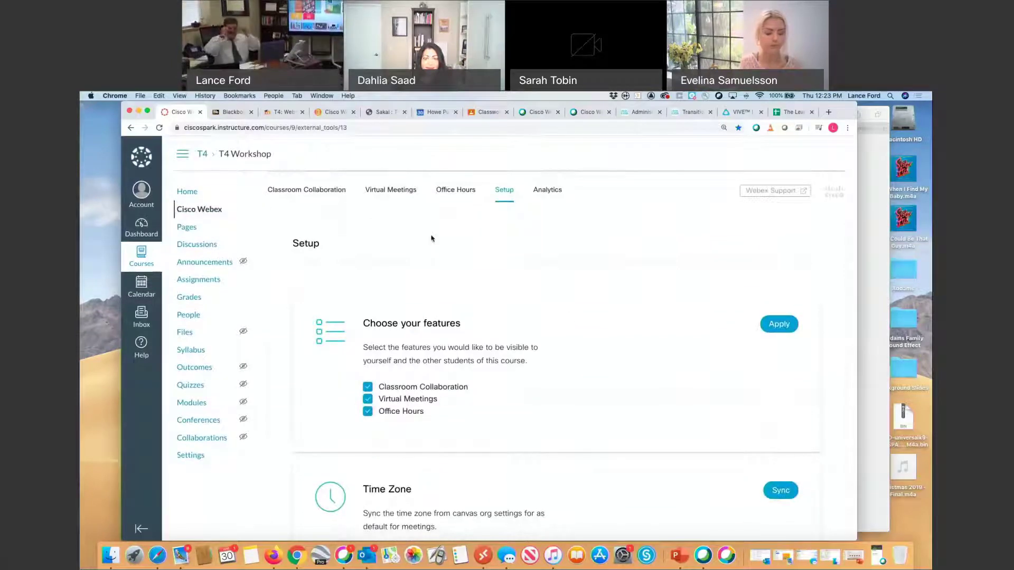
# Step: Start a new virtual meeting named "Live Class Session" in the T4 Workshop course, keeping its duration at 1 hrs 0 mins
pyautogui.click(391, 190)
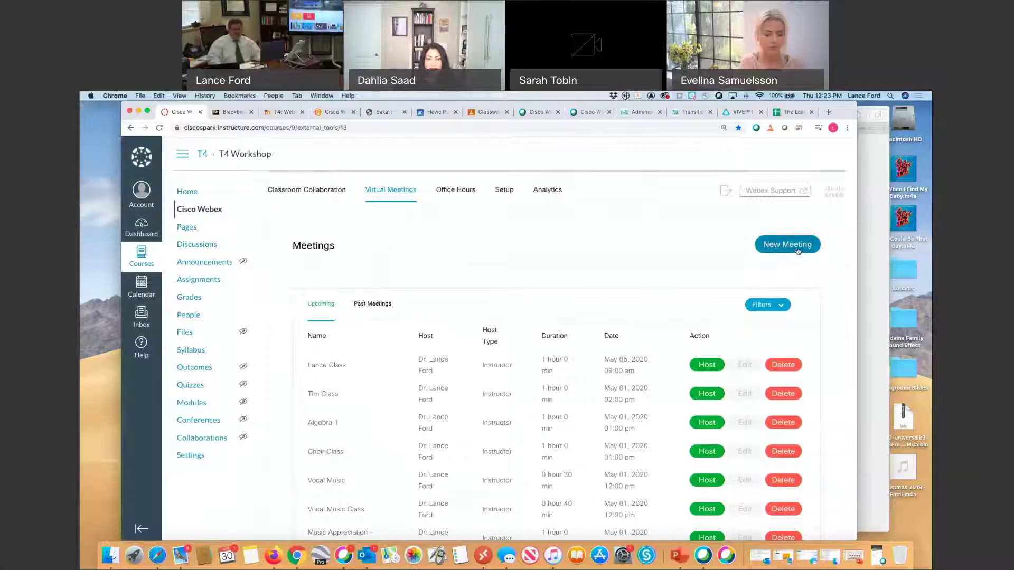
pyautogui.click(798, 251)
pyautogui.click(378, 319)
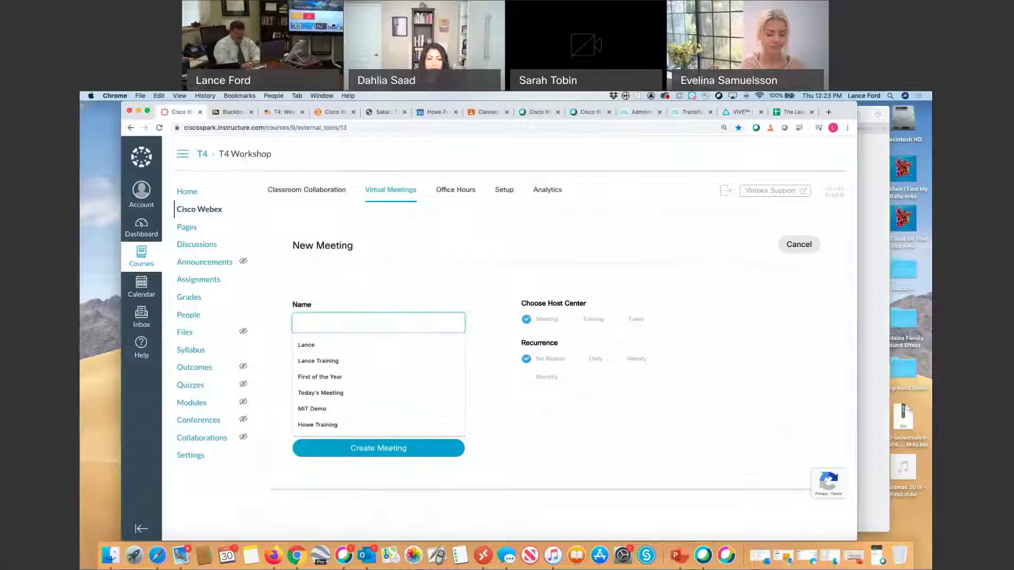
pyautogui.write('Live Class Session')
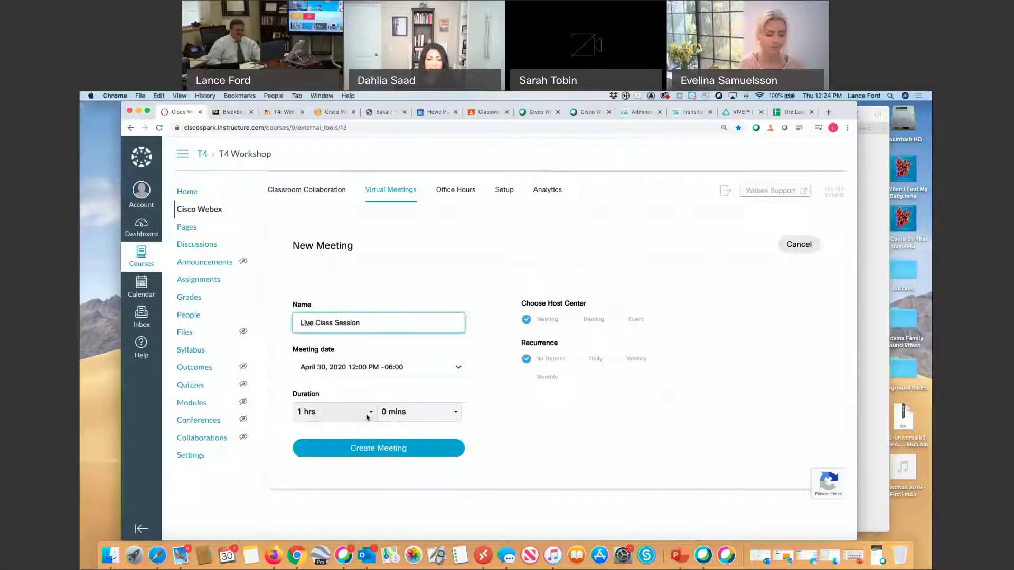
pyautogui.click(408, 417)
pyautogui.click(406, 414)
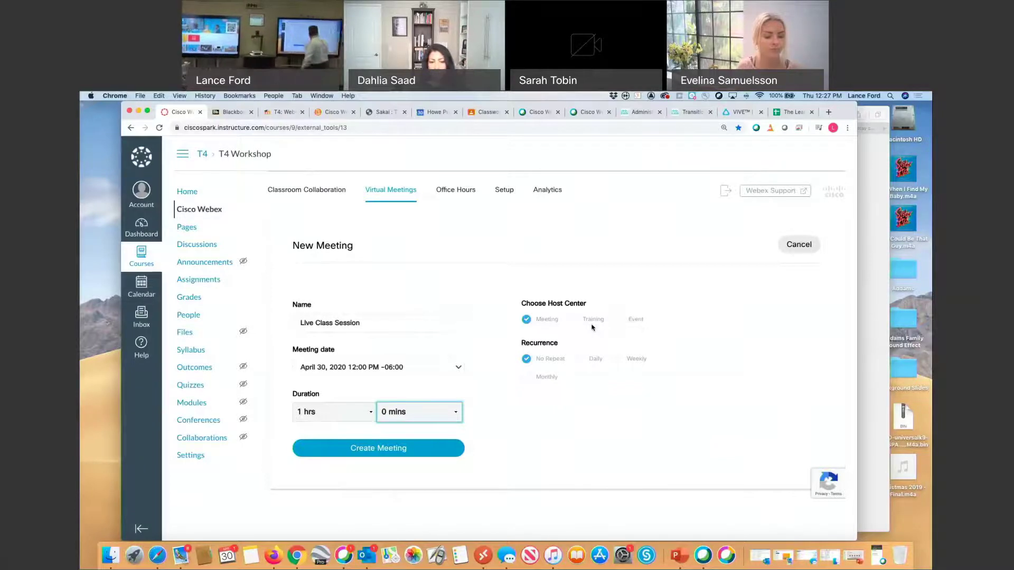
# Step: Make the new meeting recur weekly on Tuesday and Thursday
pyautogui.click(616, 359)
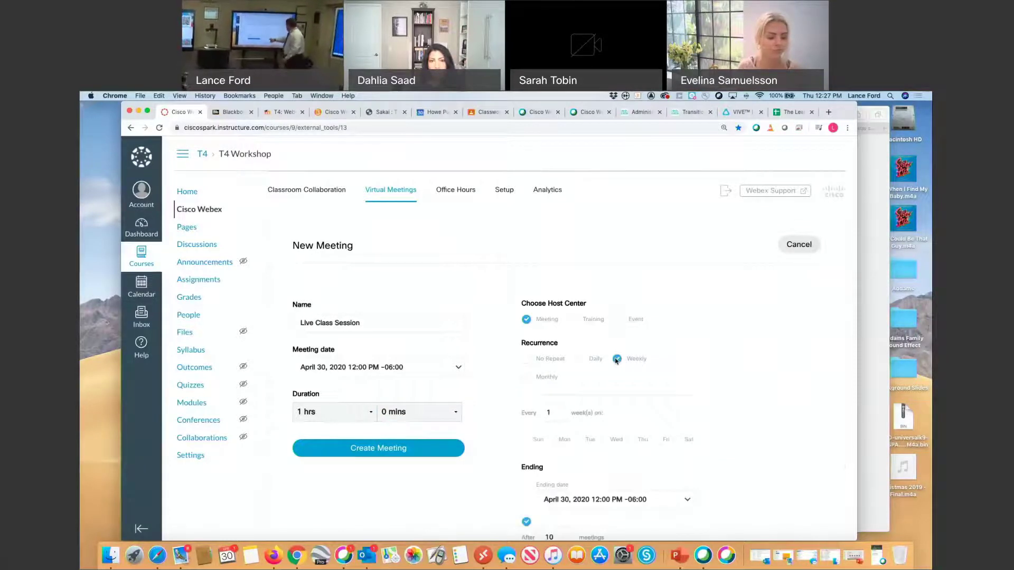
pyautogui.click(582, 440)
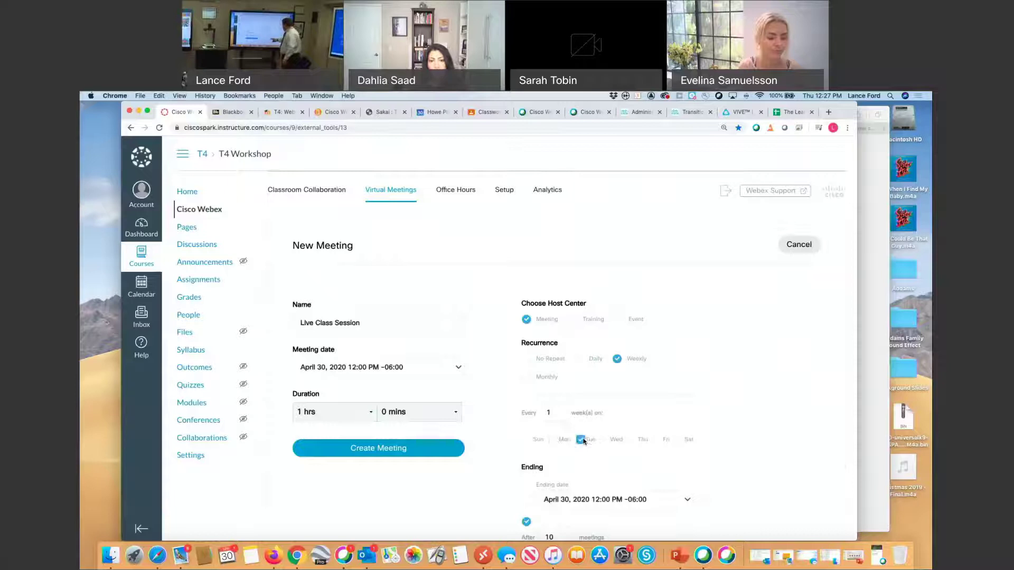
pyautogui.click(633, 440)
# Step: Set the recurrence's ending date to May 29, 2020 and create the meeting
pyautogui.click(677, 500)
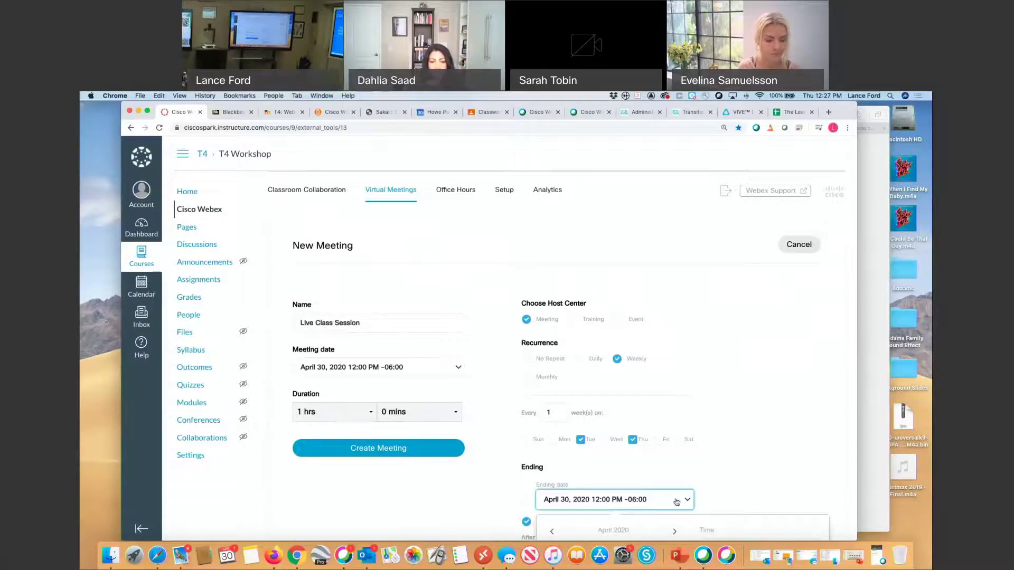
pyautogui.scroll(-5, 817, 484)
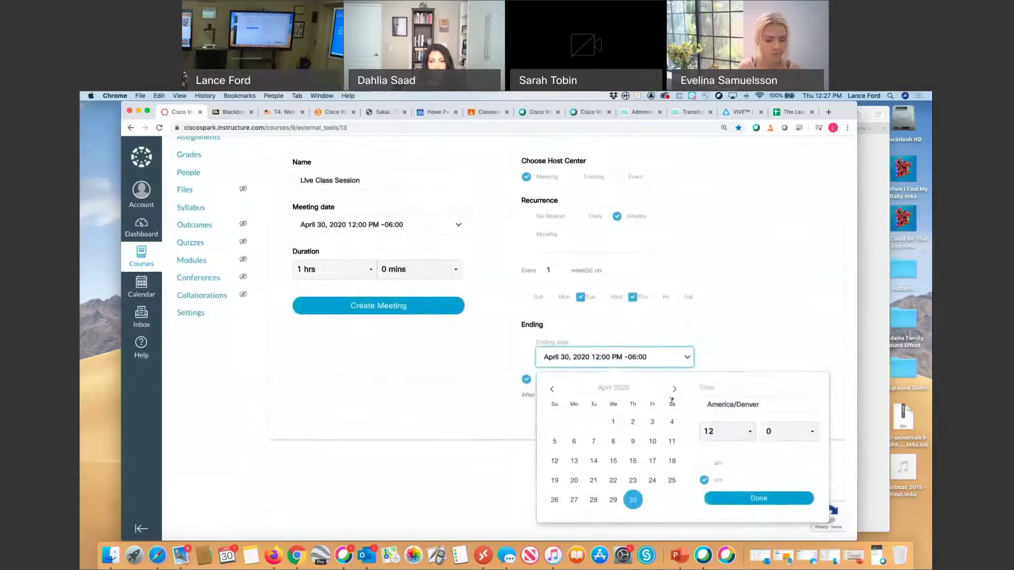
pyautogui.click(674, 389)
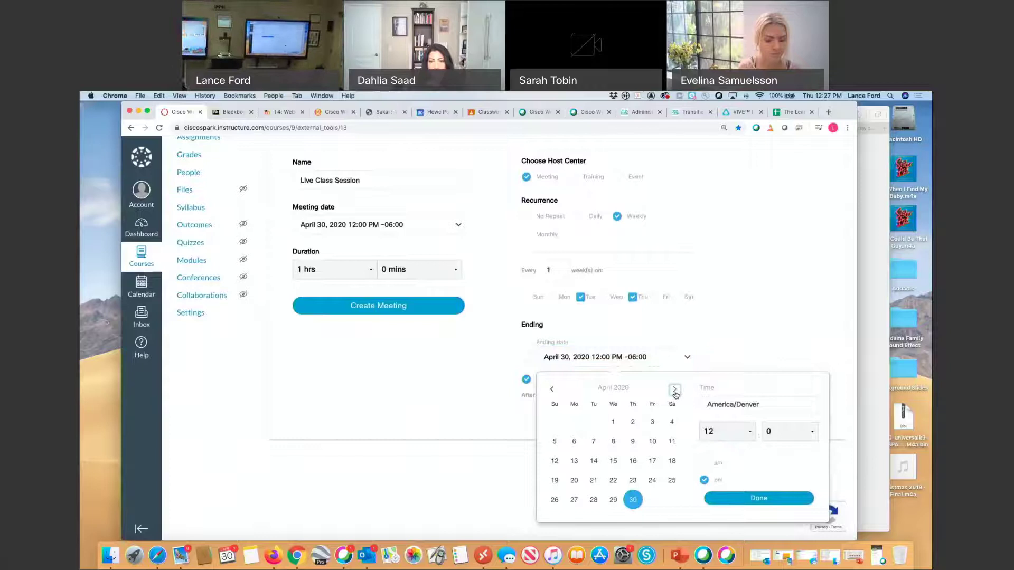
pyautogui.click(675, 389)
pyautogui.click(653, 500)
pyautogui.click(758, 498)
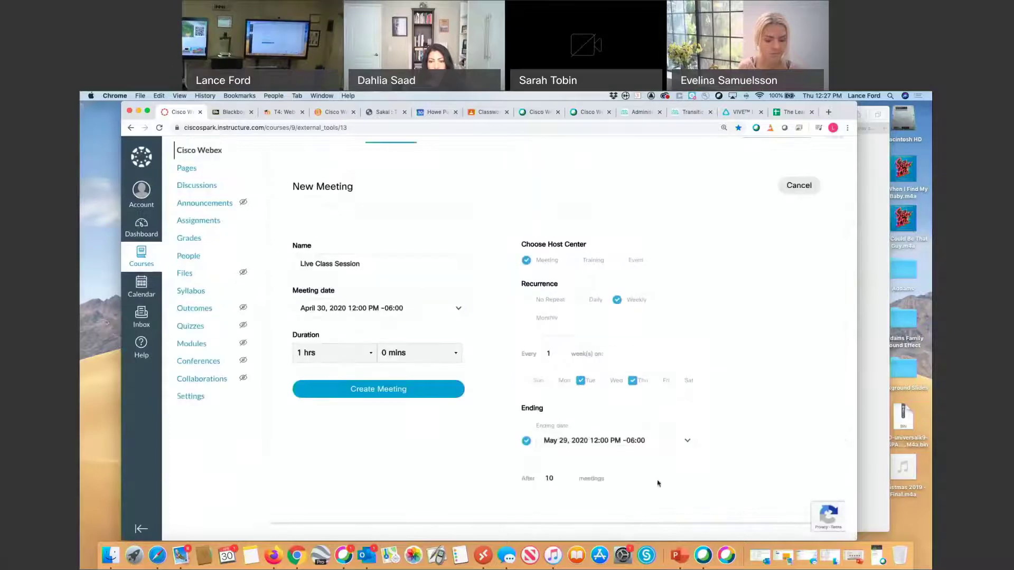
pyautogui.click(400, 393)
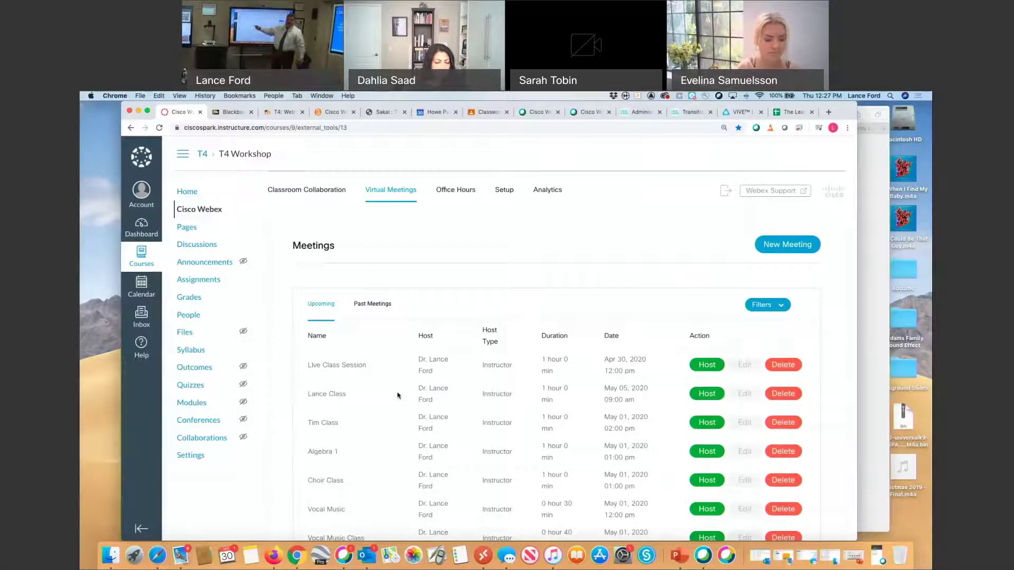
# Step: Switch to Safari and show the past Webex meetings of the CA MTSS Certification course
pyautogui.click(158, 558)
pyautogui.click(325, 130)
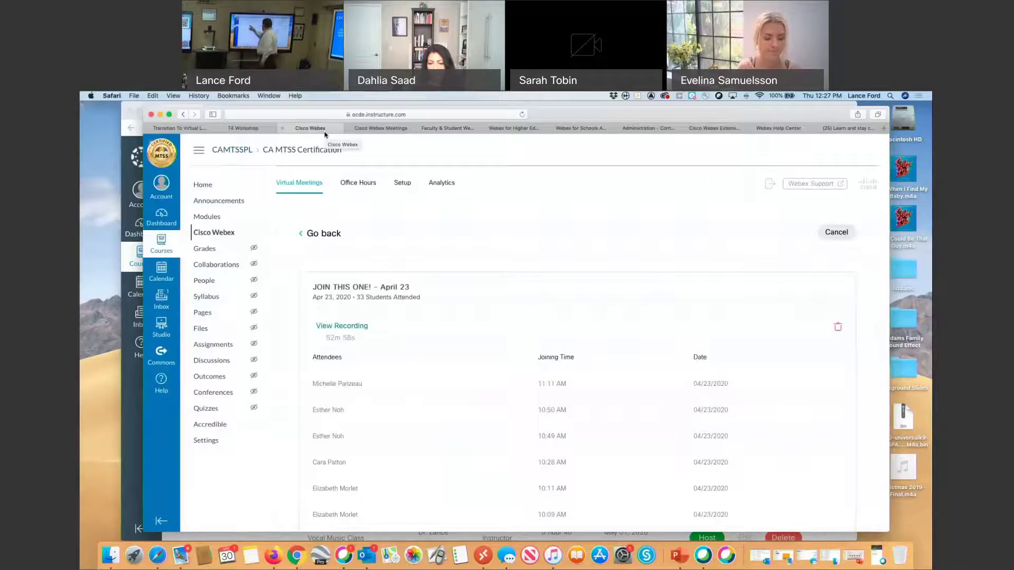
pyautogui.tripleClick(301, 233)
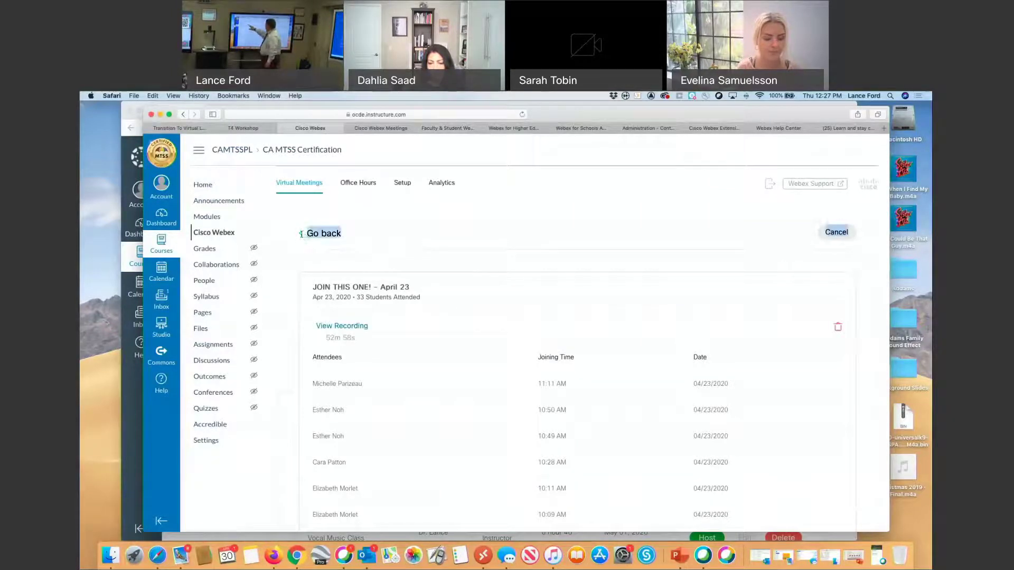
pyautogui.click(301, 234)
pyautogui.click(371, 287)
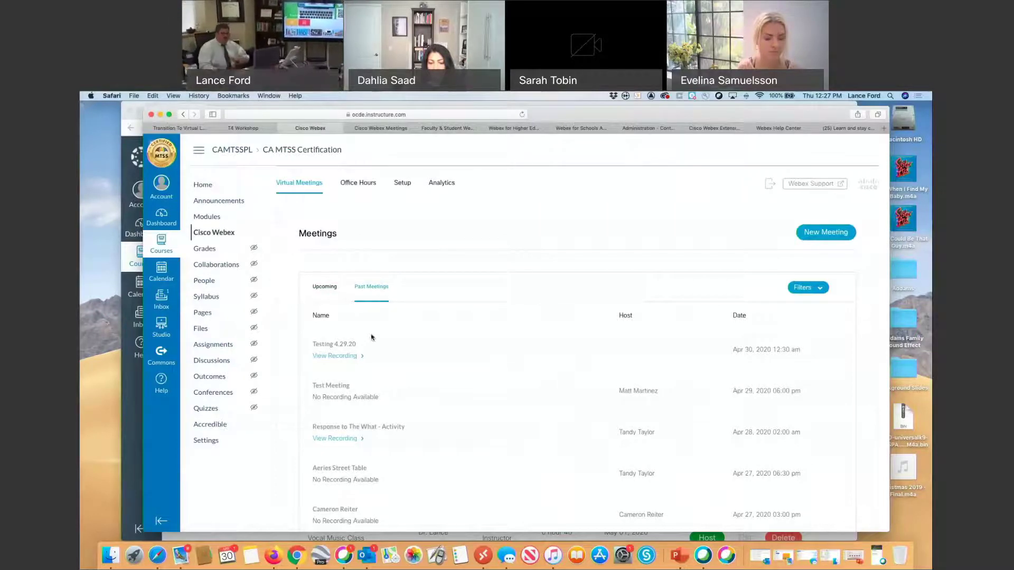
# Step: Find the past meeting "JOIN THIS ONE! - April 23" and examine its recording entry and attendee list
pyautogui.scroll(-5, 346, 357)
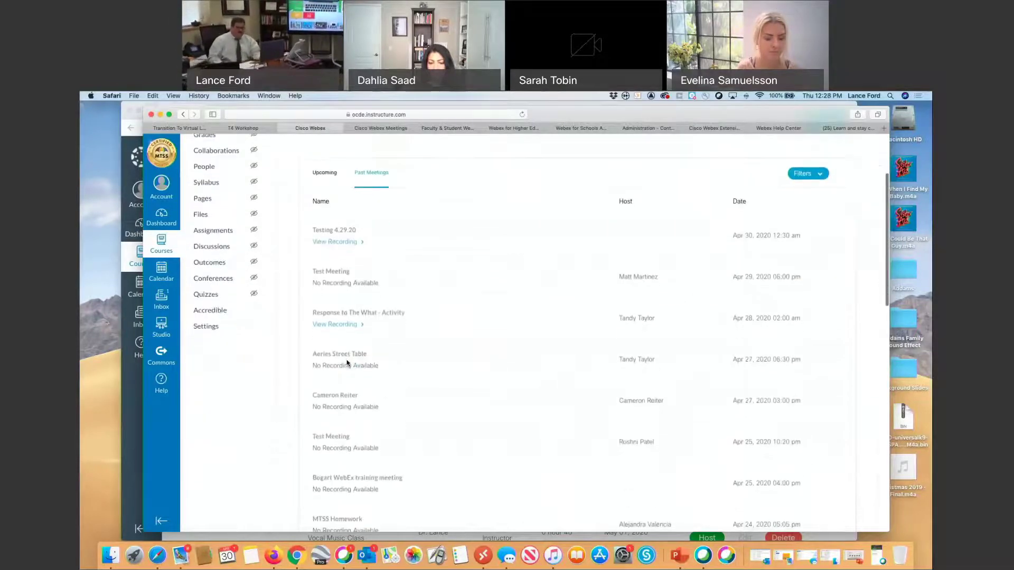
pyautogui.scroll(-3, 347, 363)
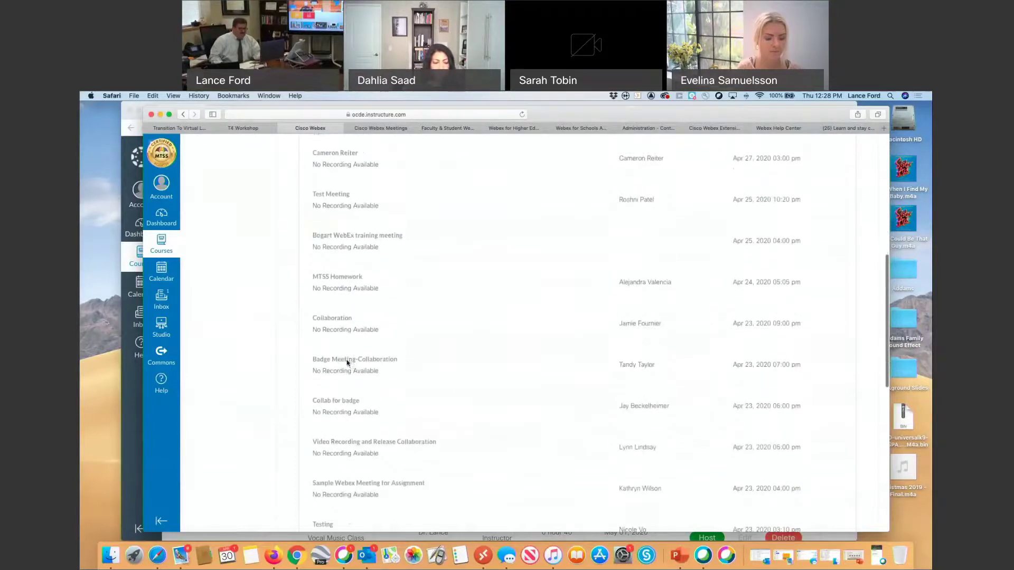
pyautogui.scroll(-5, 650, 416)
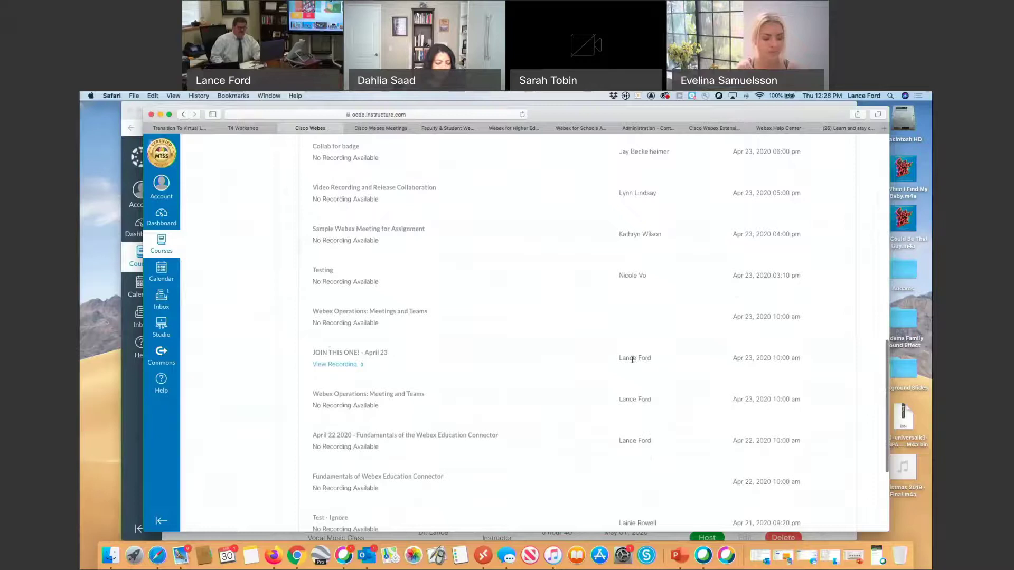
pyautogui.click(342, 354)
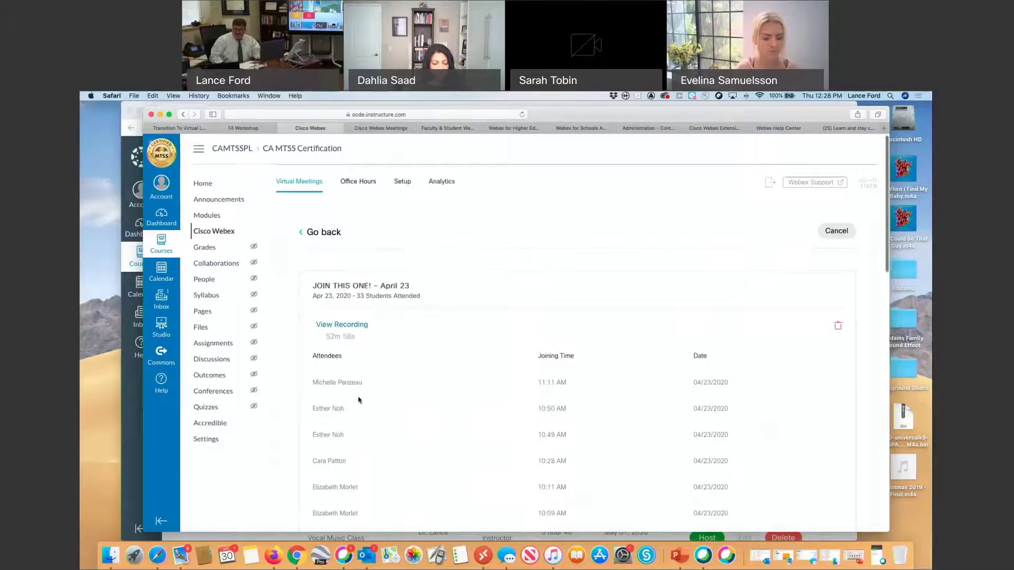
pyautogui.scroll(-5, 358, 400)
pyautogui.scroll(-1, 358, 400)
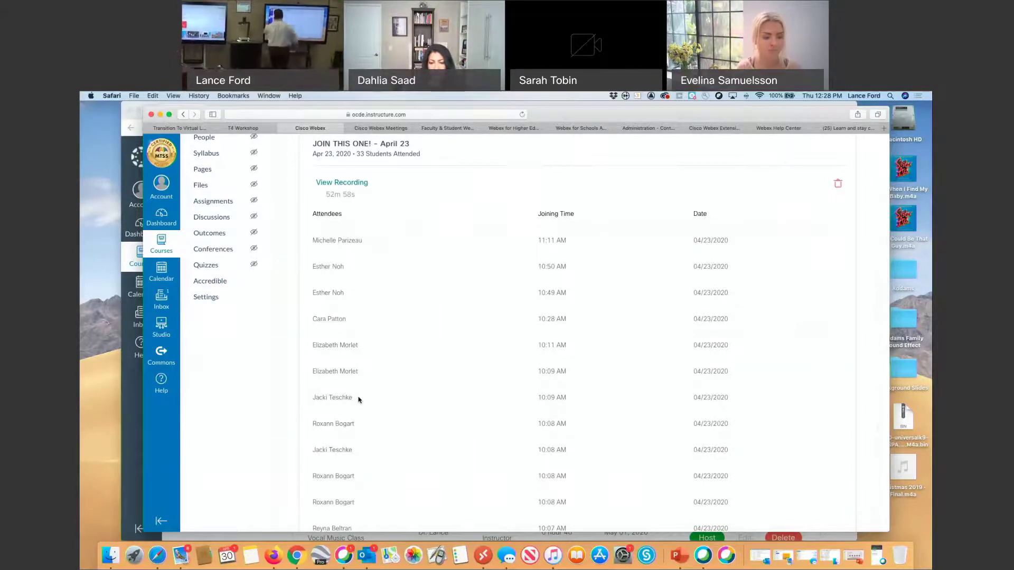
# Step: Switch back to Chrome and show the T4 Workshop course's Classroom Collaboration spaces
pyautogui.click(136, 388)
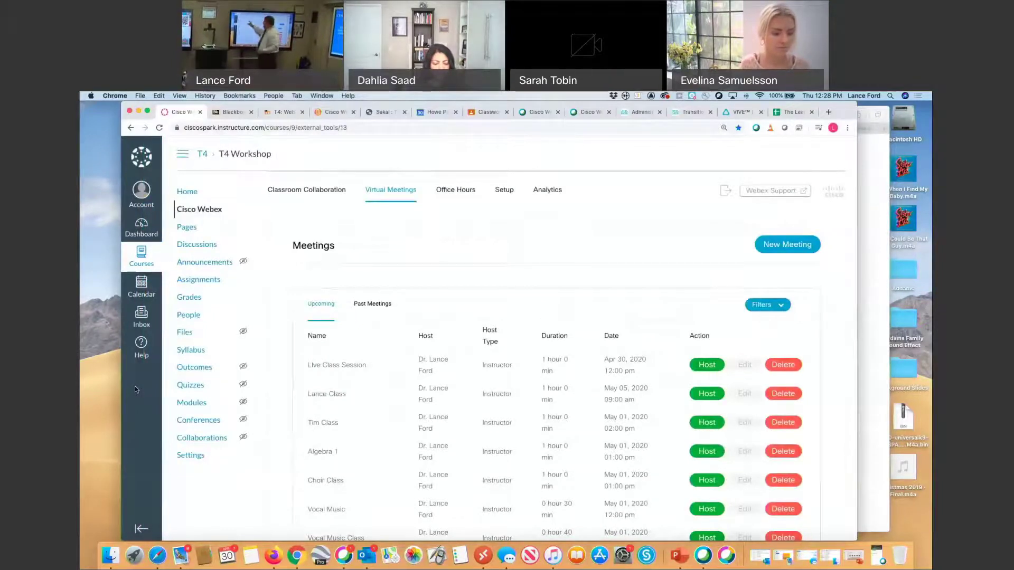
pyautogui.click(317, 191)
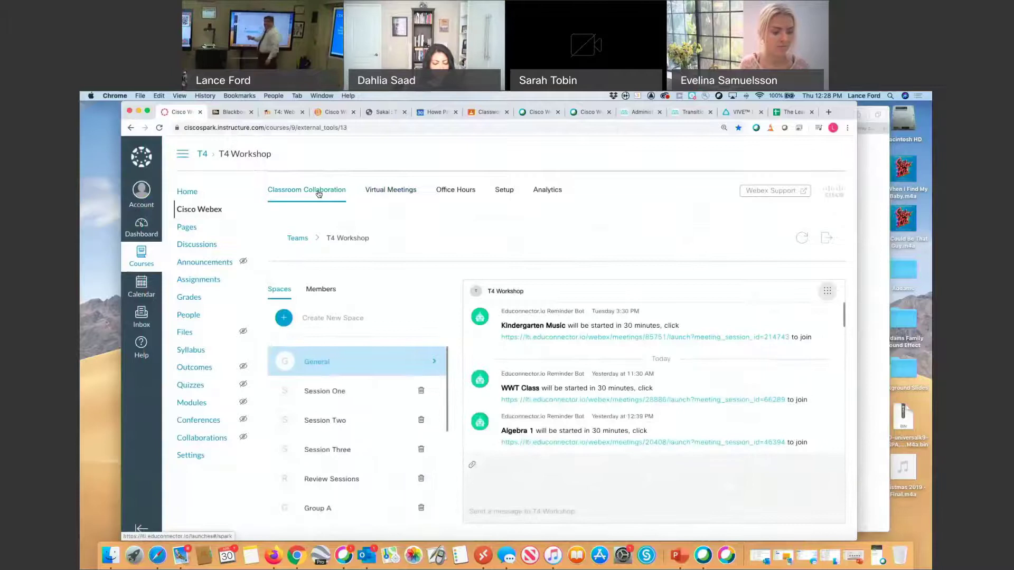